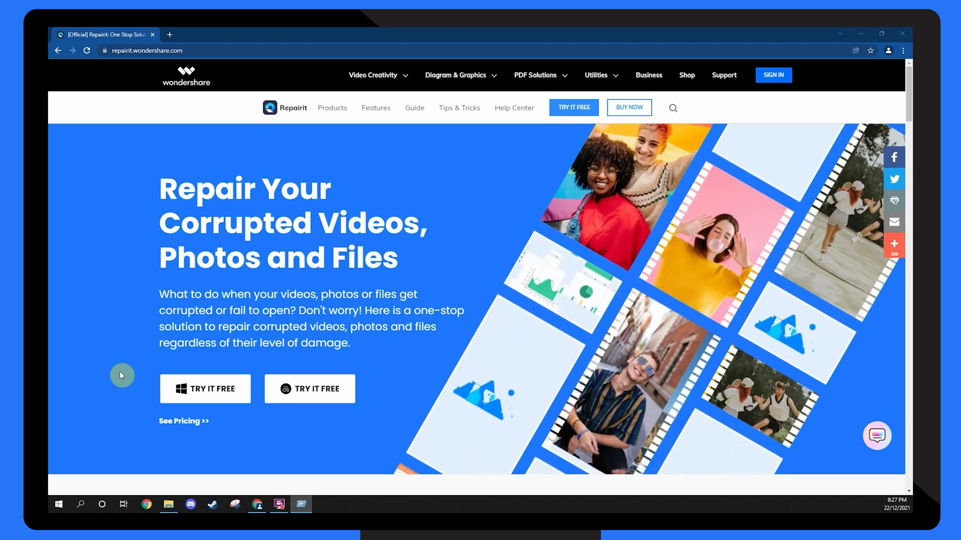
# Step: Uninstall WinRAR 5.80 through Programs and Features (appwiz.cpl), confirming removal and dismissing the reboot notice
pyautogui.press('super+r')
pyautogui.write('appwiz')
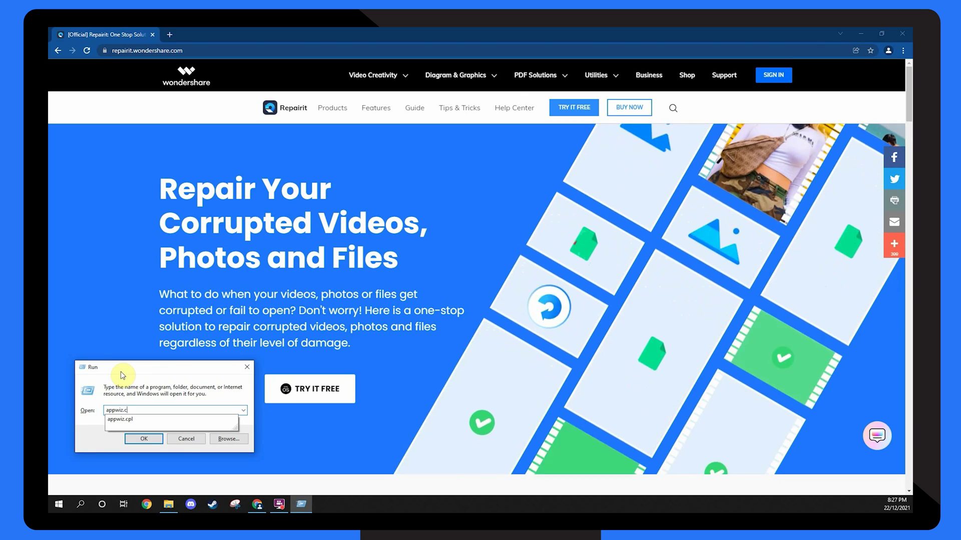
pyautogui.write('.cpl')
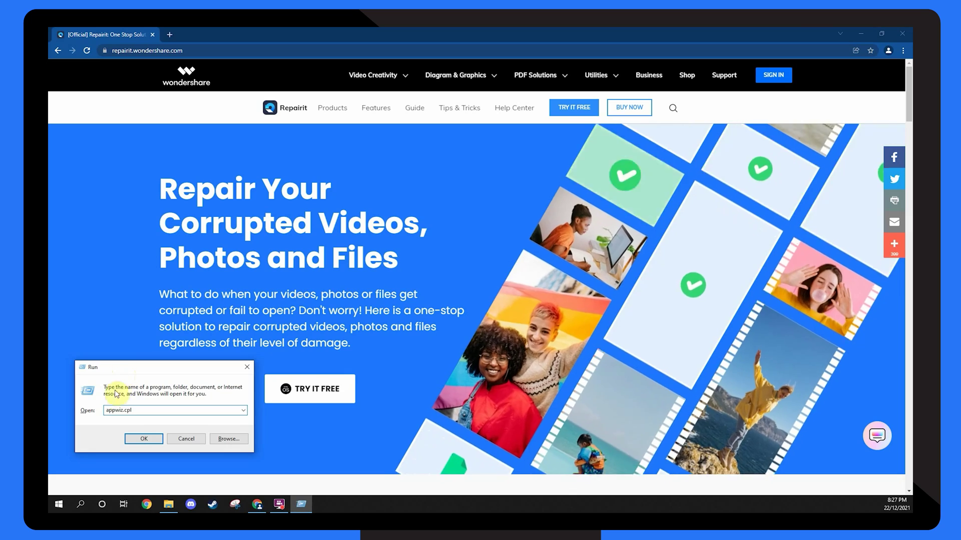
pyautogui.click(143, 438)
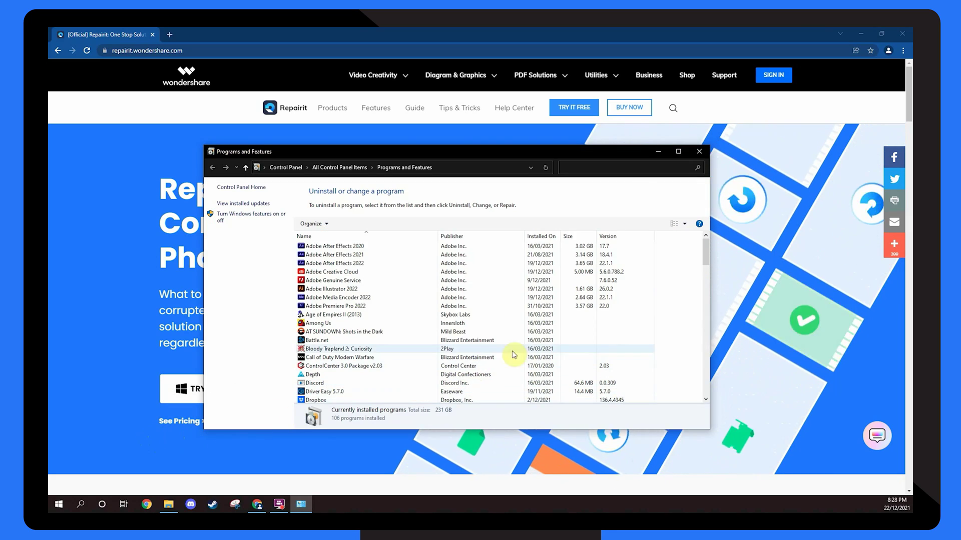
pyautogui.moveTo(704, 248); pyautogui.dragTo(705, 383)
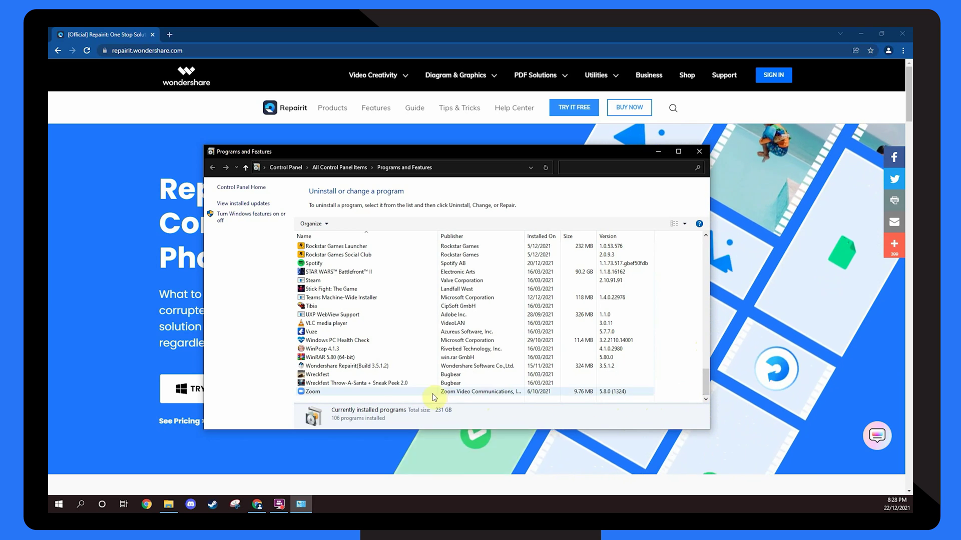
pyautogui.rightClick(333, 358)
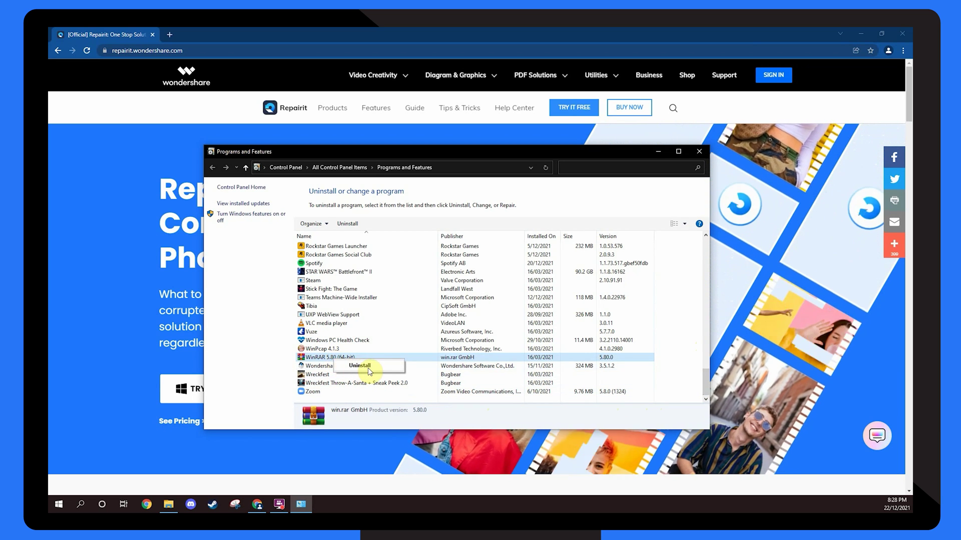
pyautogui.click(359, 365)
pyautogui.click(376, 345)
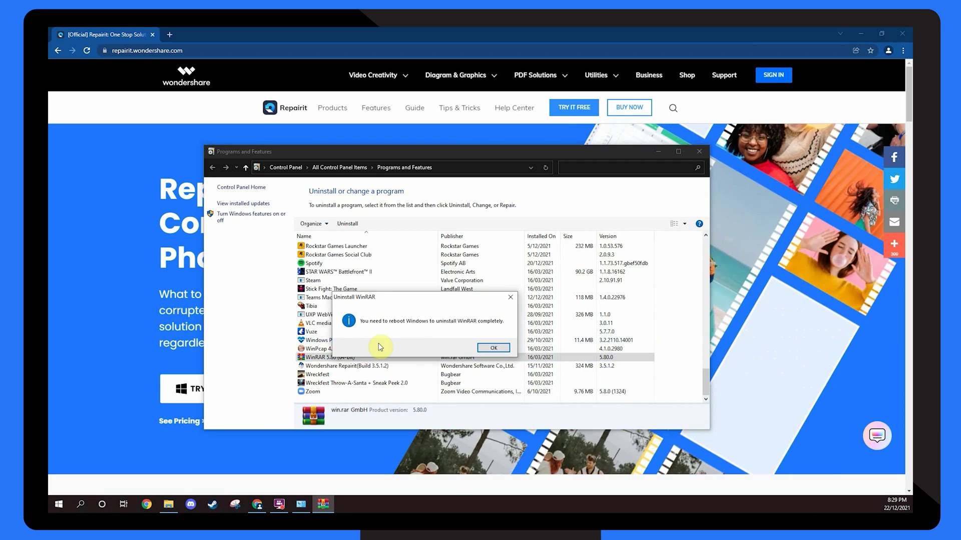
pyautogui.click(495, 350)
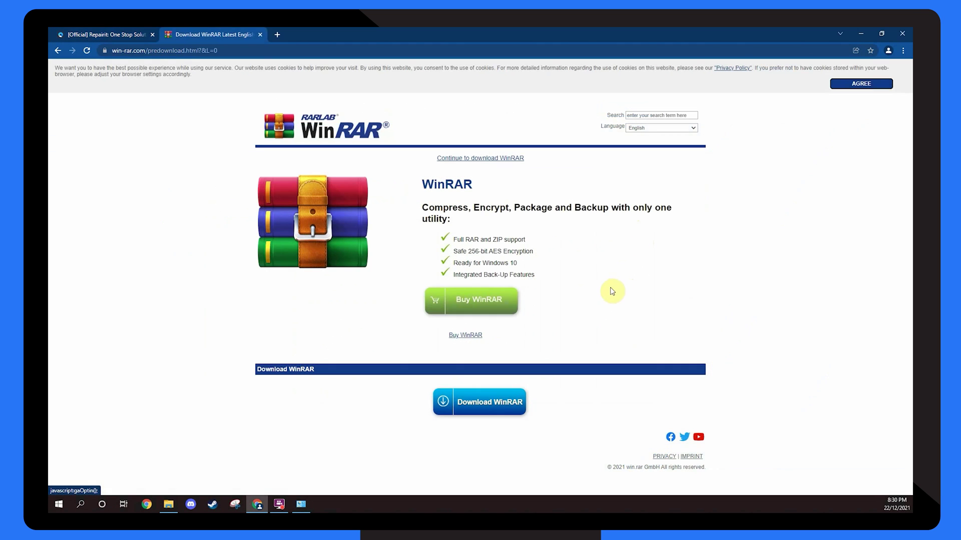
# Step: Download winrar-x64-602.exe and install WinRAR 6.02 to the default folder with default integration settings
pyautogui.click(483, 407)
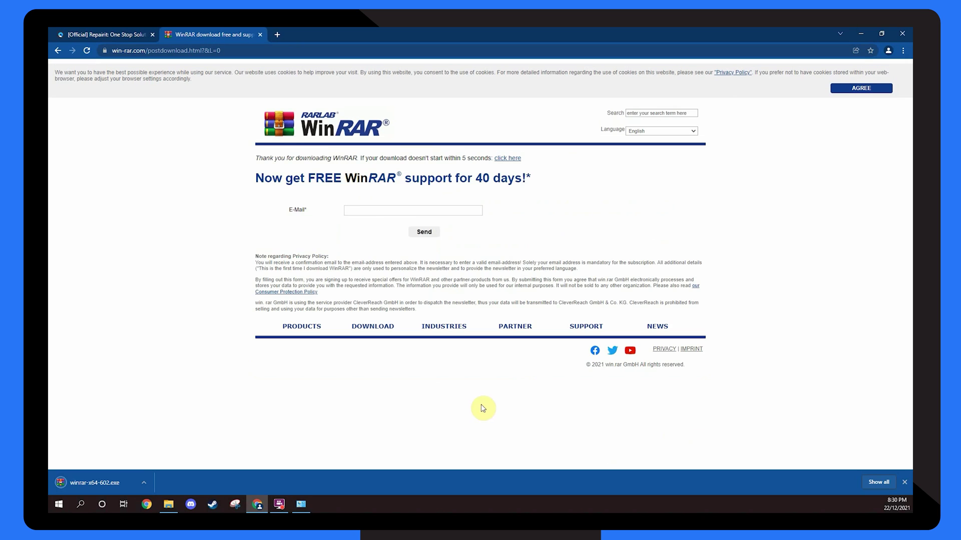
pyautogui.click(106, 483)
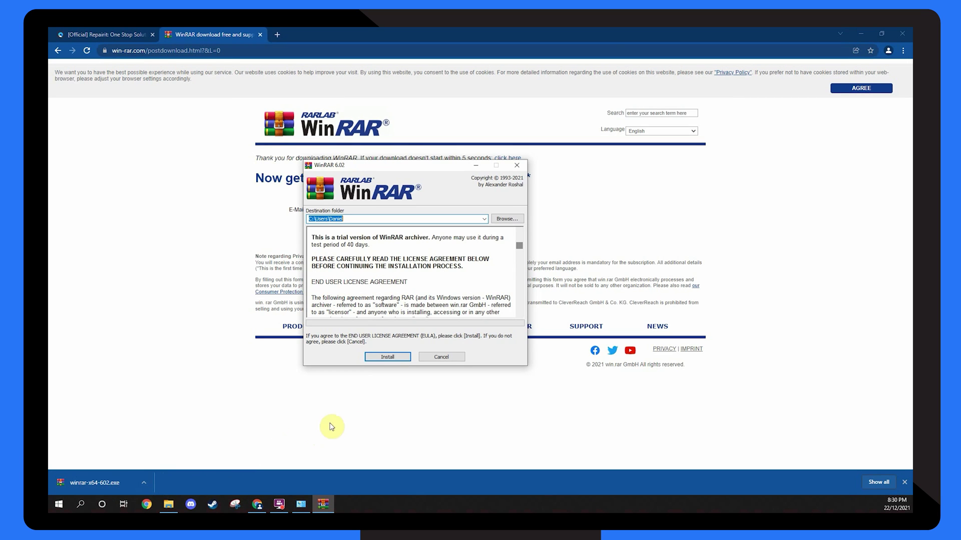
pyautogui.click(392, 357)
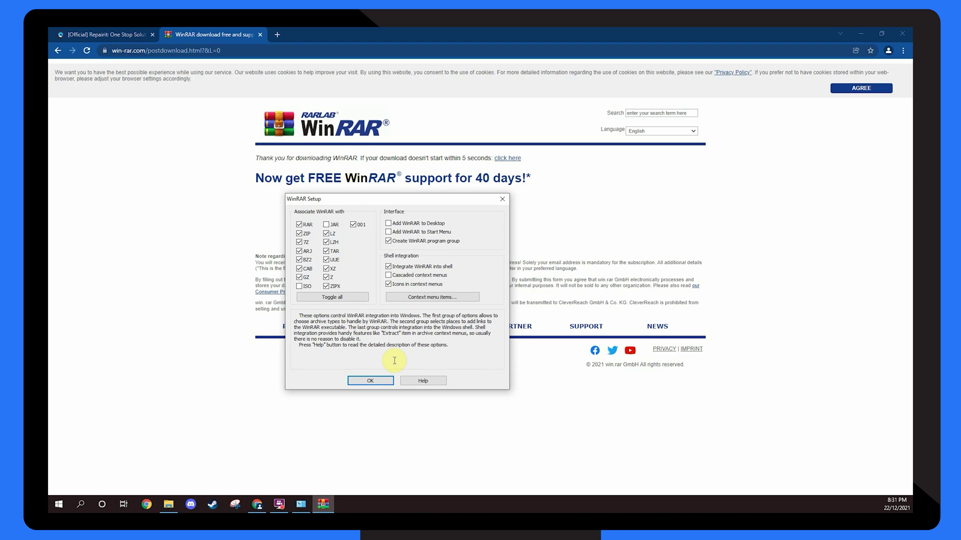
pyautogui.click(374, 382)
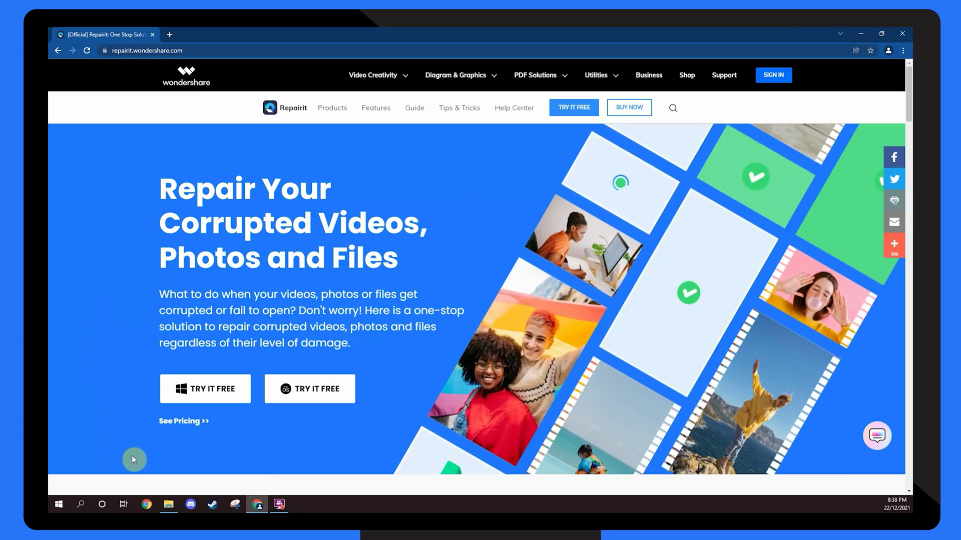
# Step: In Documents\Wondershare, create a folder named Zipper and move the Files folder into it
pyautogui.click(168, 504)
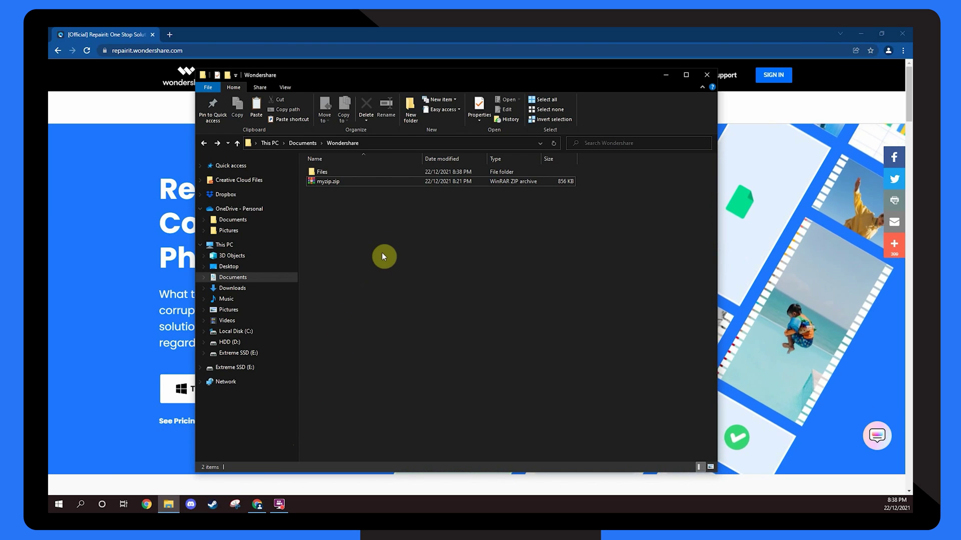
pyautogui.click(410, 109)
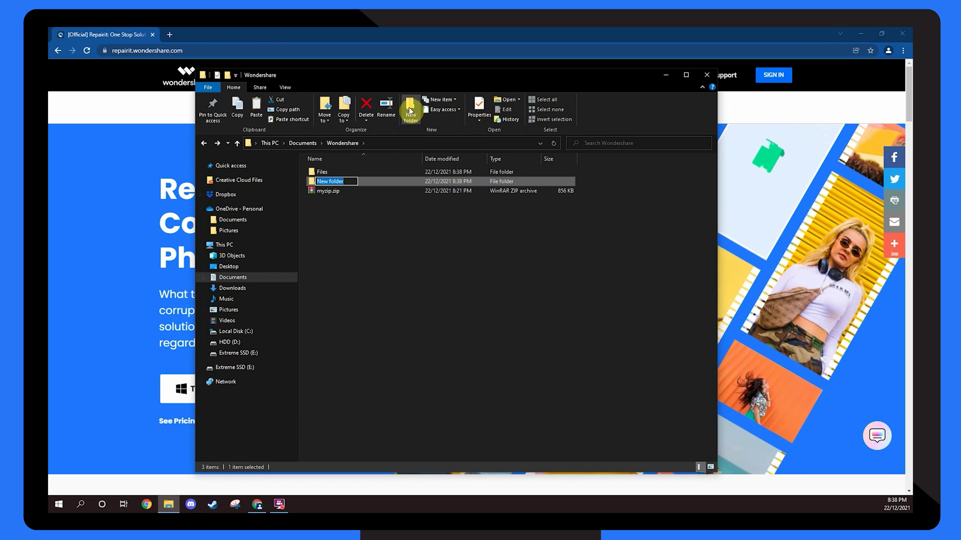
pyautogui.write('Zipper')
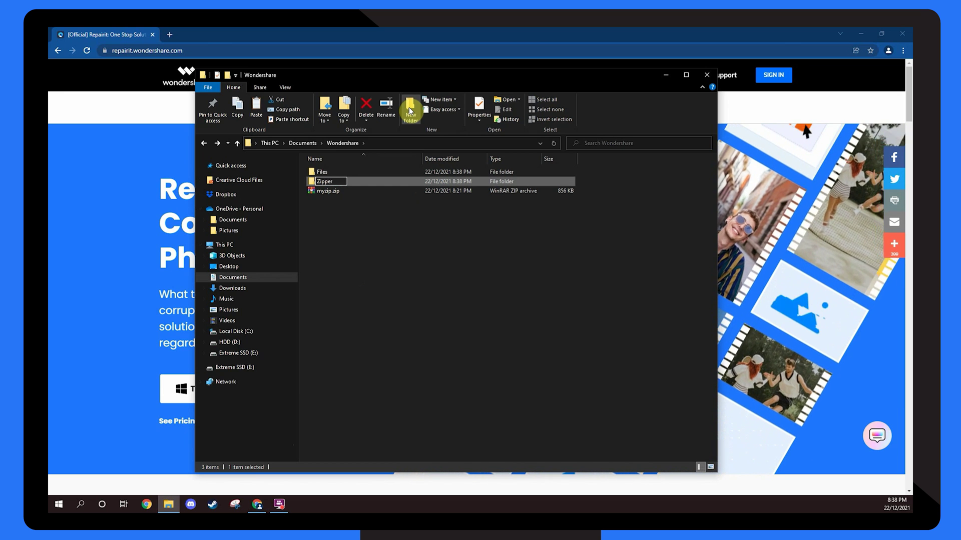
pyautogui.press('Return')
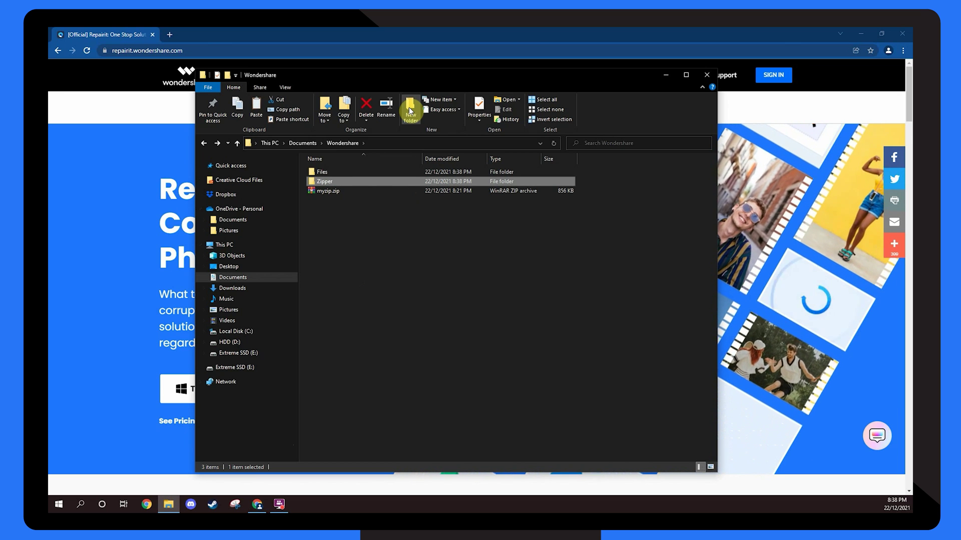
pyautogui.moveTo(322, 172); pyautogui.dragTo(330, 179)
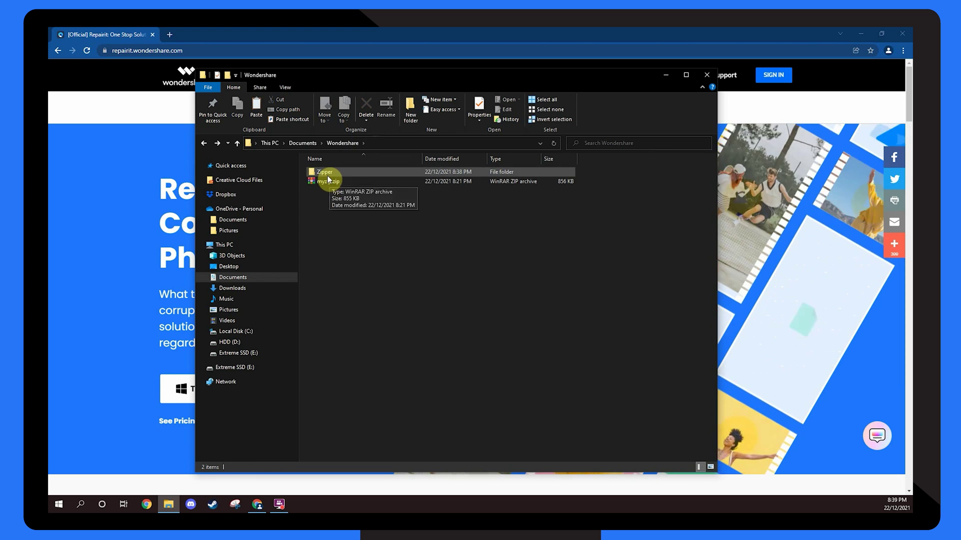
# Step: Enable compression in Zipper's advanced attributes, applying it to the folder, subfolders and files
pyautogui.rightClick(326, 175)
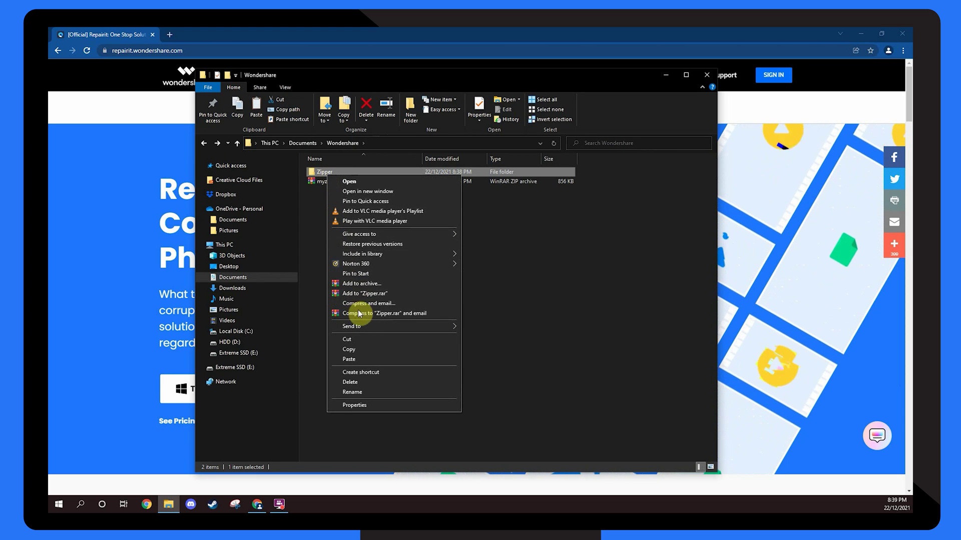
pyautogui.click(375, 405)
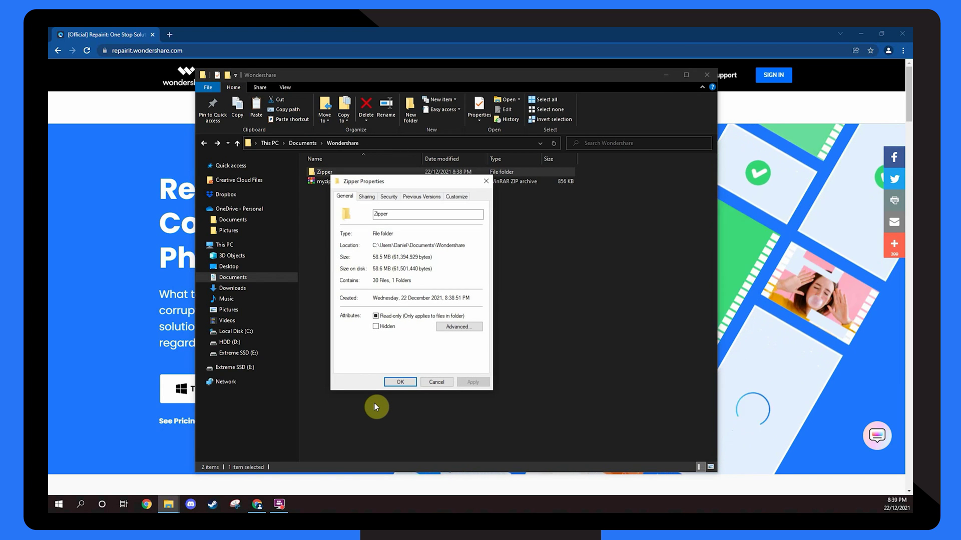
pyautogui.click(458, 327)
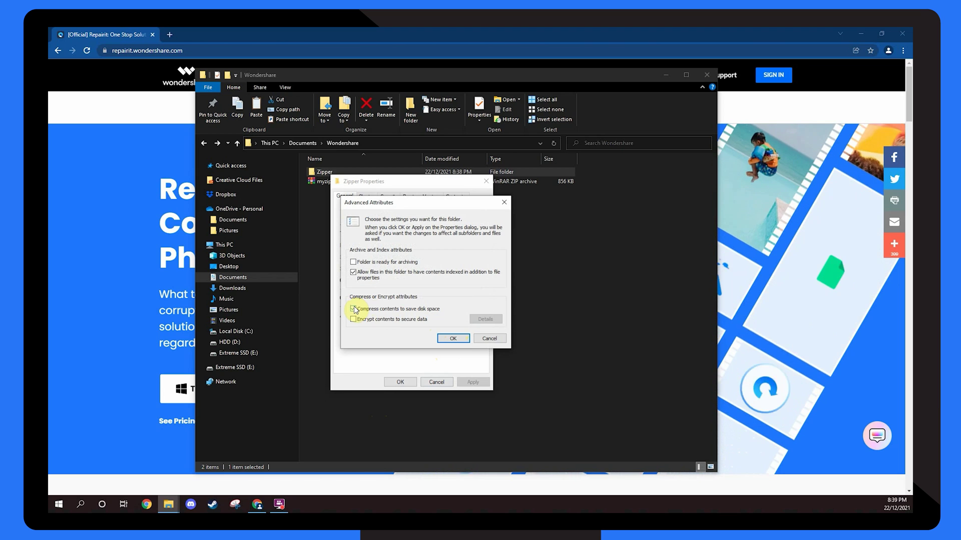
pyautogui.click(453, 341)
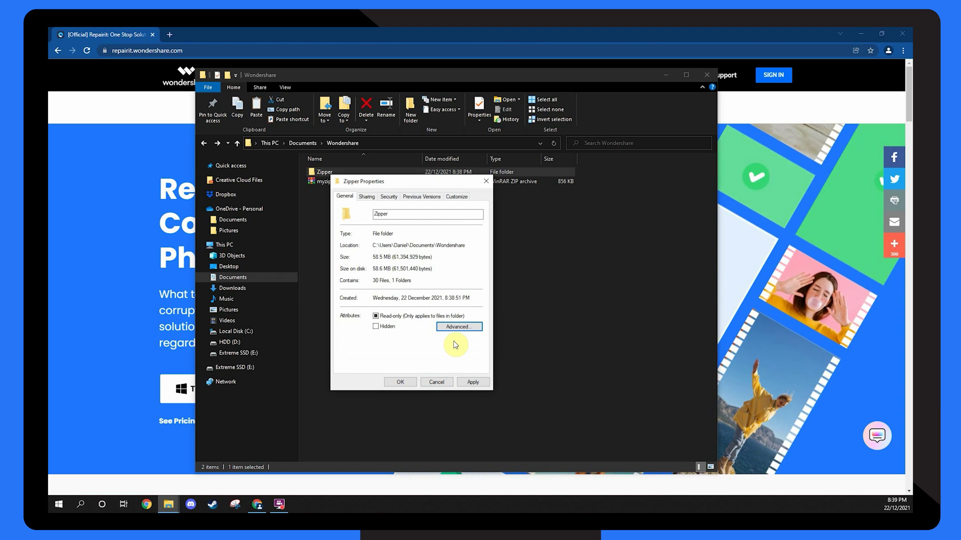
pyautogui.click(471, 382)
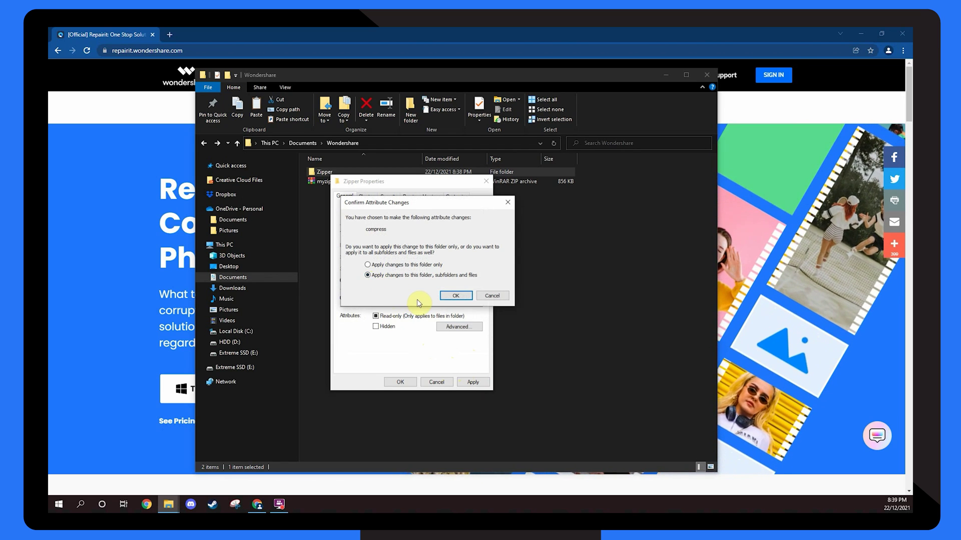
pyautogui.click(455, 296)
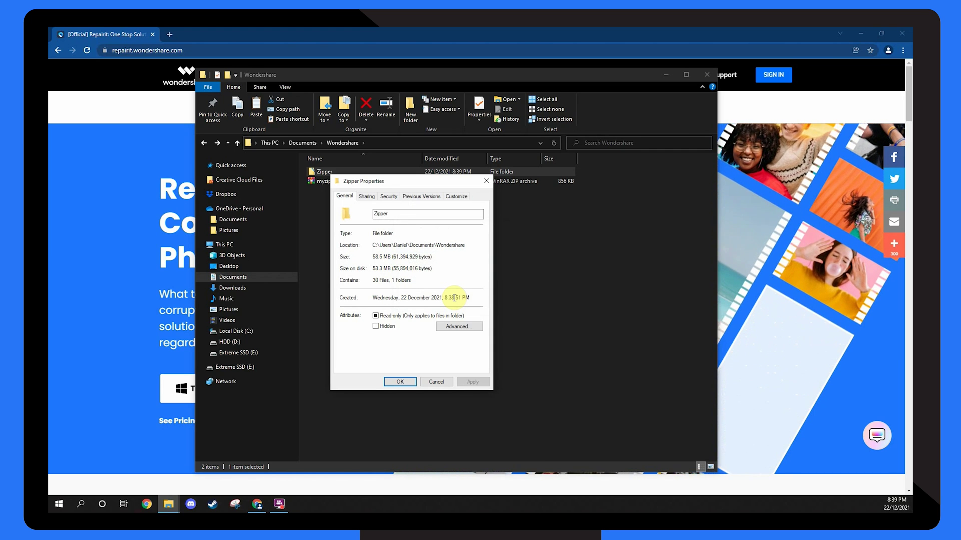
pyautogui.click(398, 382)
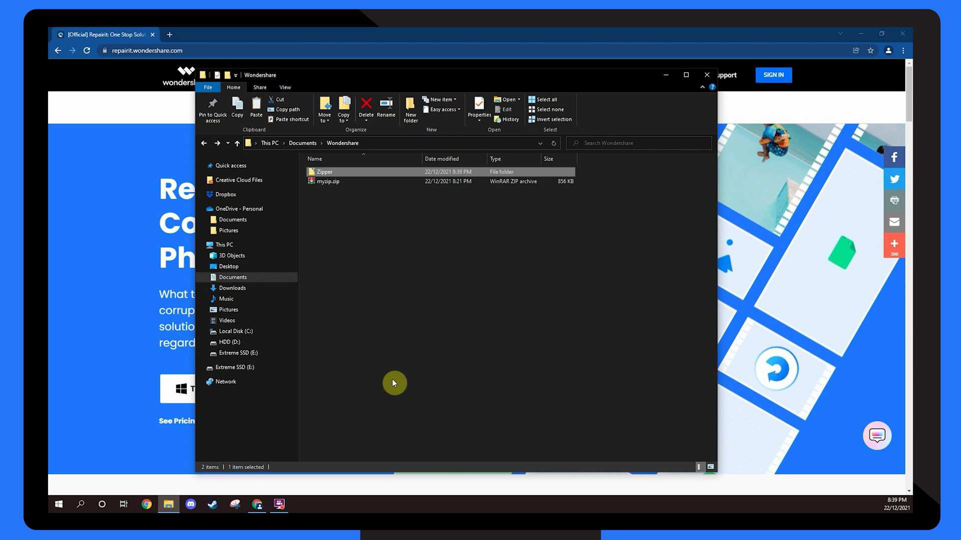
# Step: Check Zipper's properties, comparing its 58.5 MB size with 53.3 MB on disk, then close them
pyautogui.rightClick(322, 172)
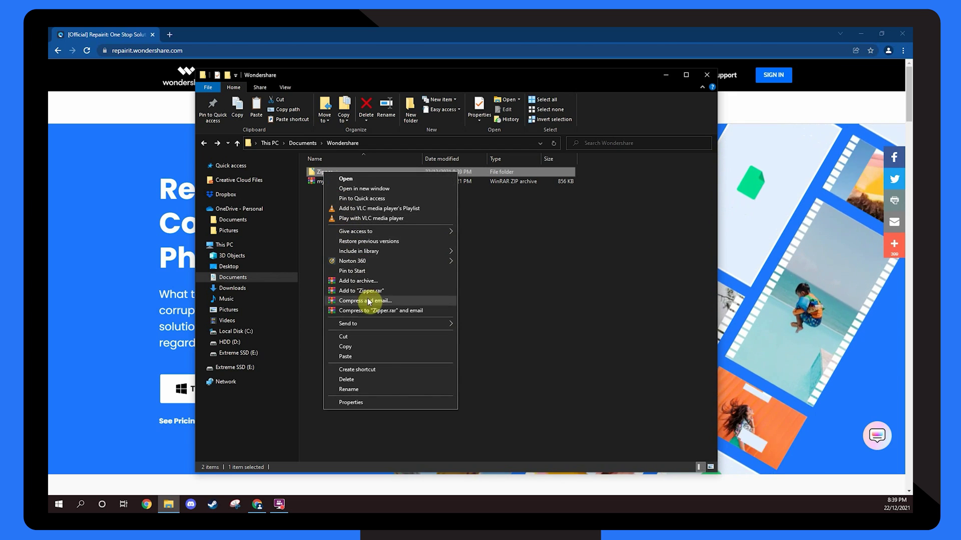
pyautogui.click(378, 402)
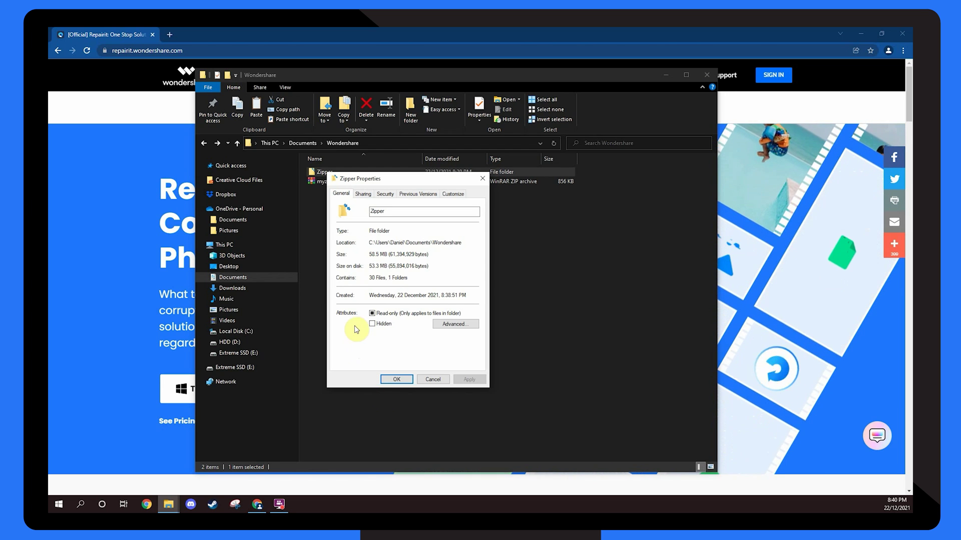
pyautogui.moveTo(370, 254); pyautogui.dragTo(383, 255)
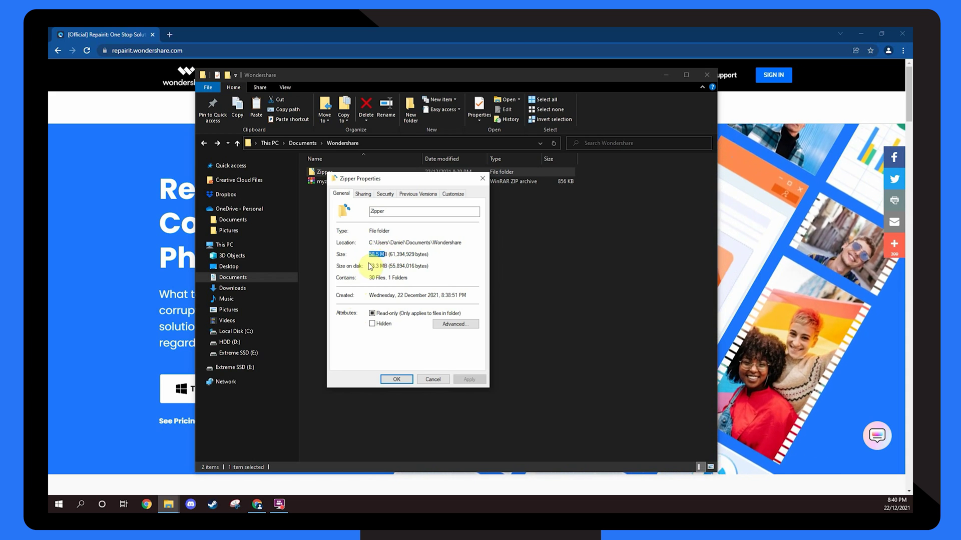
pyautogui.moveTo(368, 265); pyautogui.dragTo(383, 266)
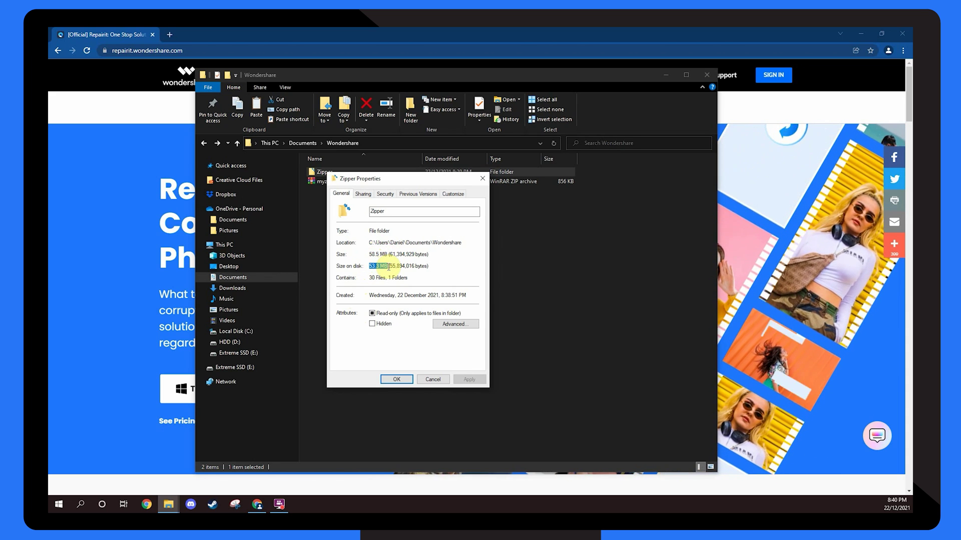
pyautogui.click(388, 380)
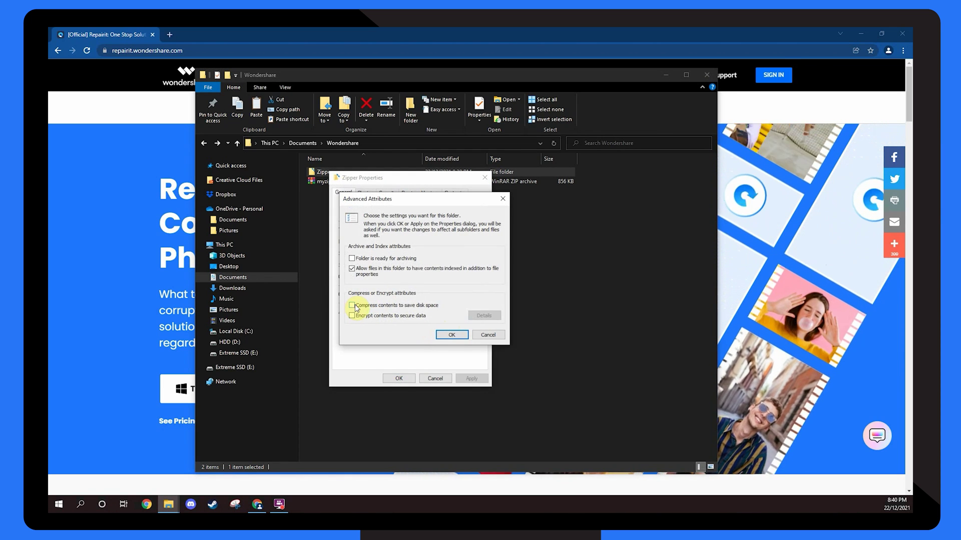
pyautogui.click(449, 334)
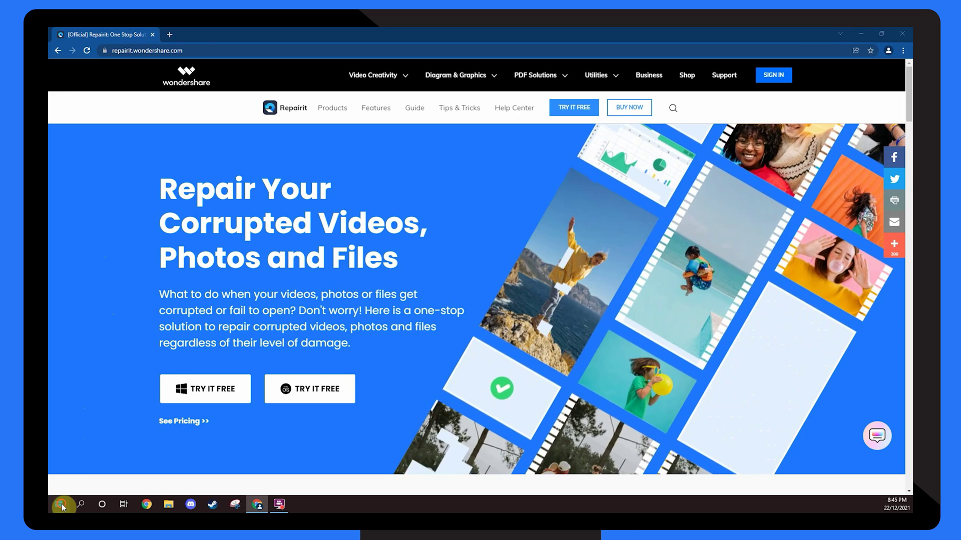
# Step: Open Command Prompt and run the pasted path Documents\Wondershare\Zipper\zip.zip
pyautogui.click(61, 505)
pyautogui.write('command prom')
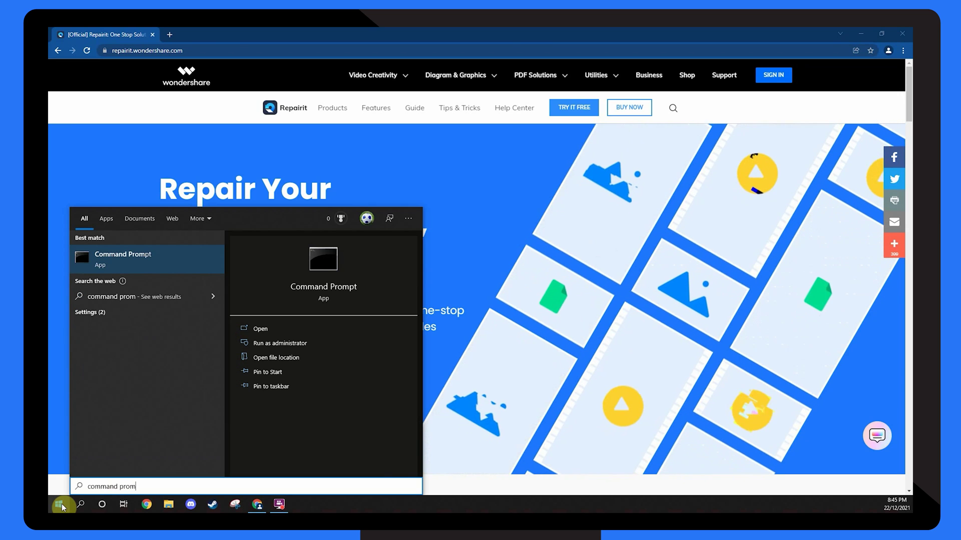
pyautogui.write('pt')
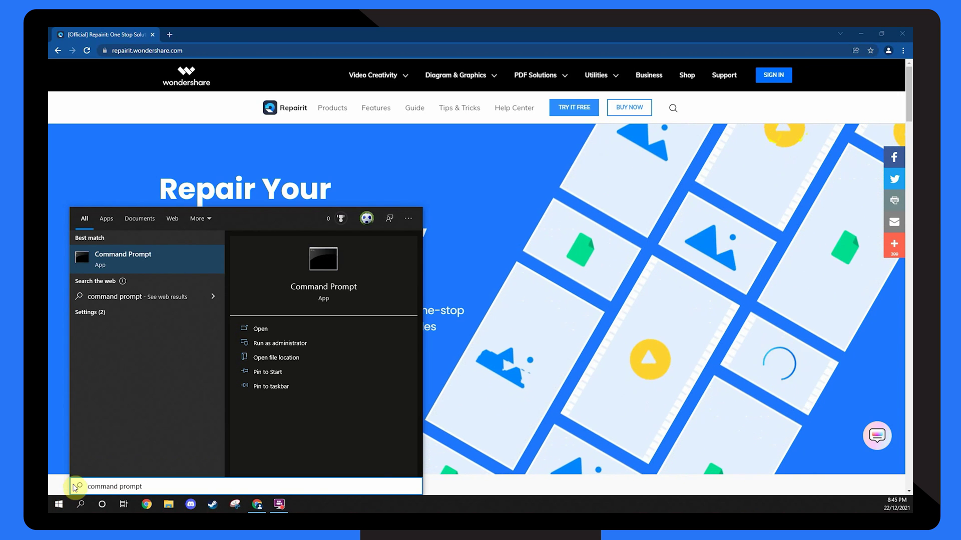
pyautogui.click(153, 262)
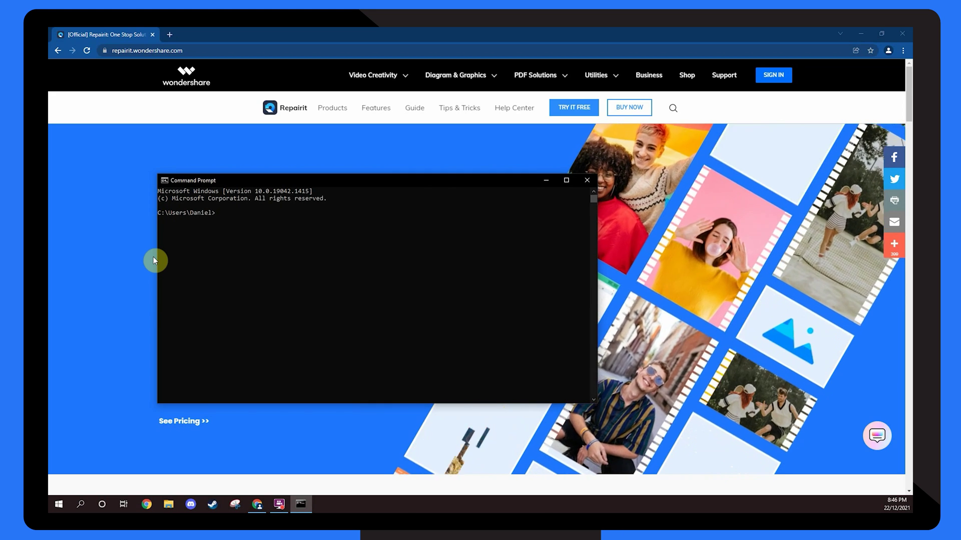
pyautogui.write('Documents\\Wondershare\\Zipper\\zip.zip')
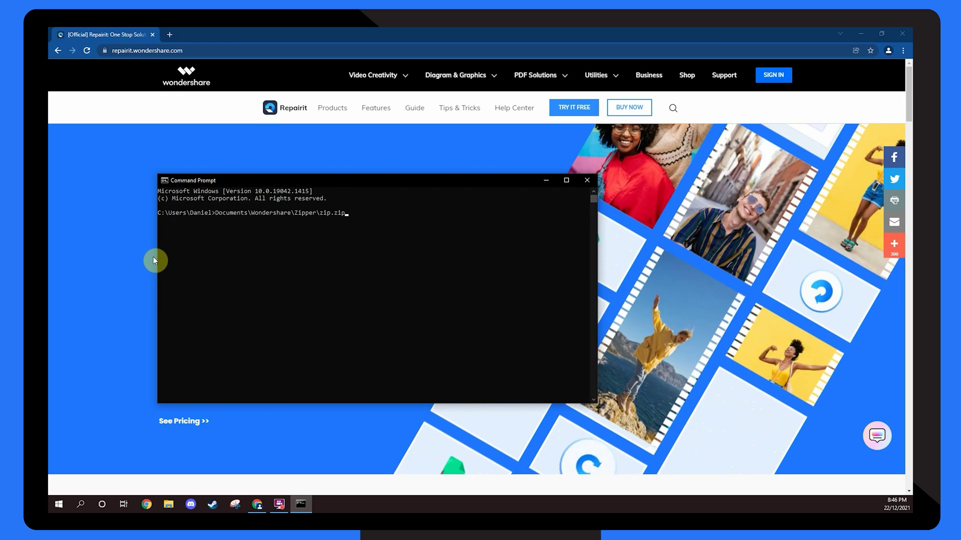
pyautogui.press('Return')
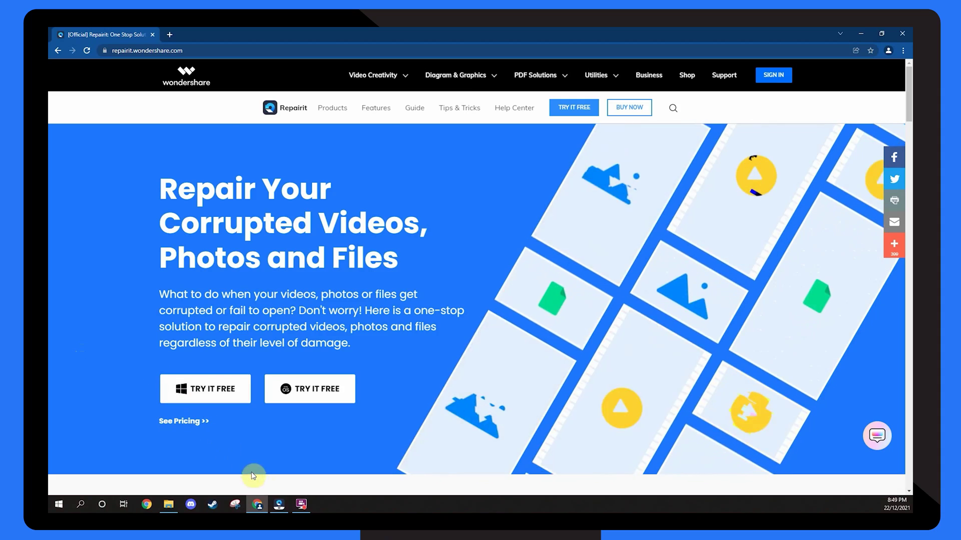
# Step: In Repairit's File Repair, add Corrupted Document.docx, repair it, and dismiss the success message
pyautogui.click(279, 504)
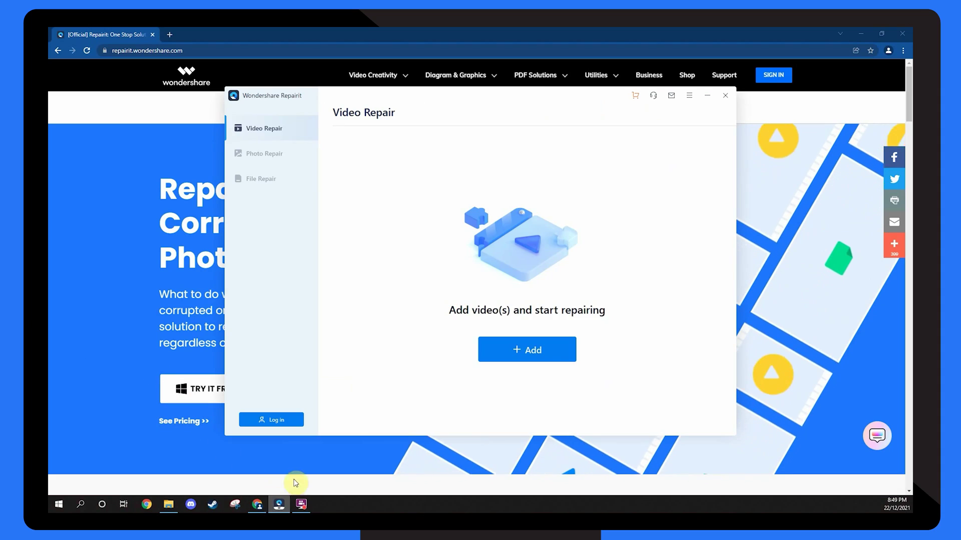
pyautogui.click(279, 185)
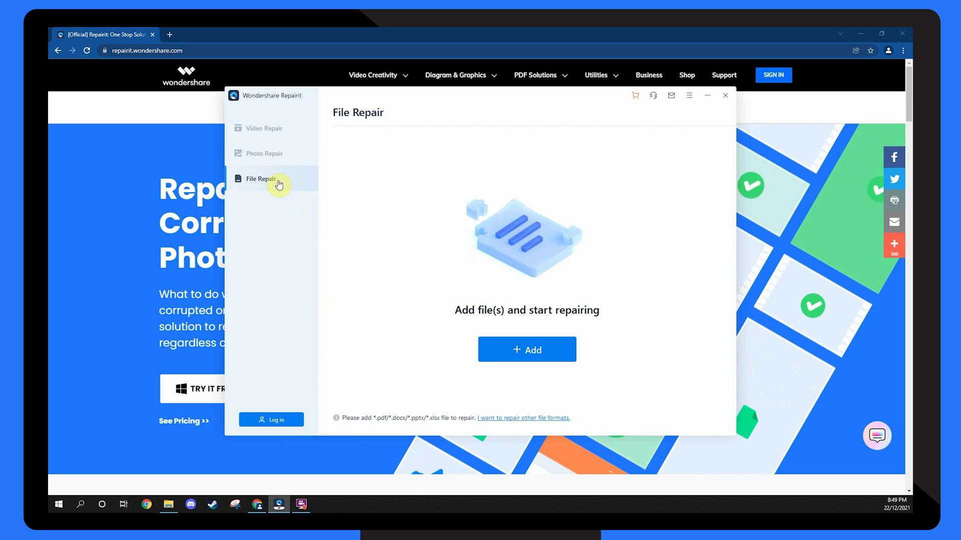
pyautogui.click(525, 348)
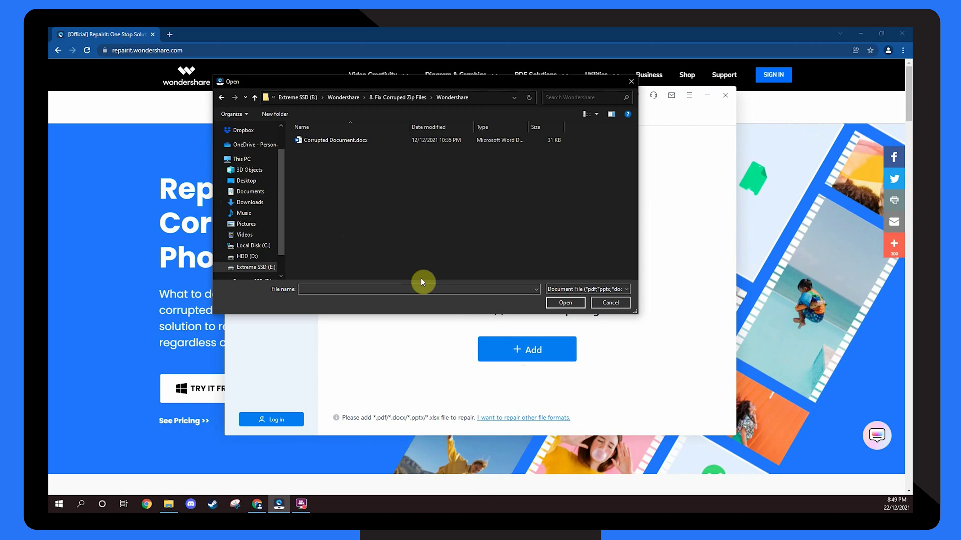
pyautogui.click(320, 141)
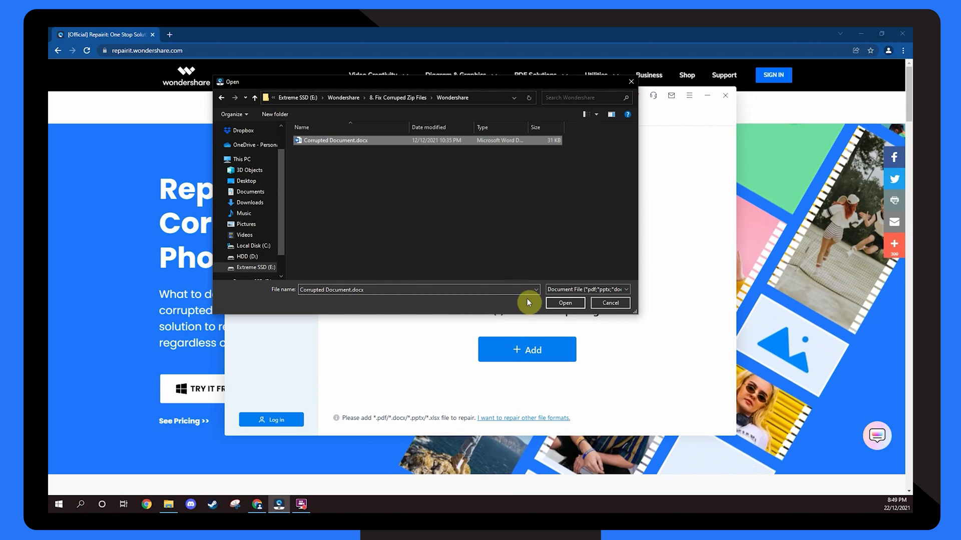
pyautogui.click(556, 304)
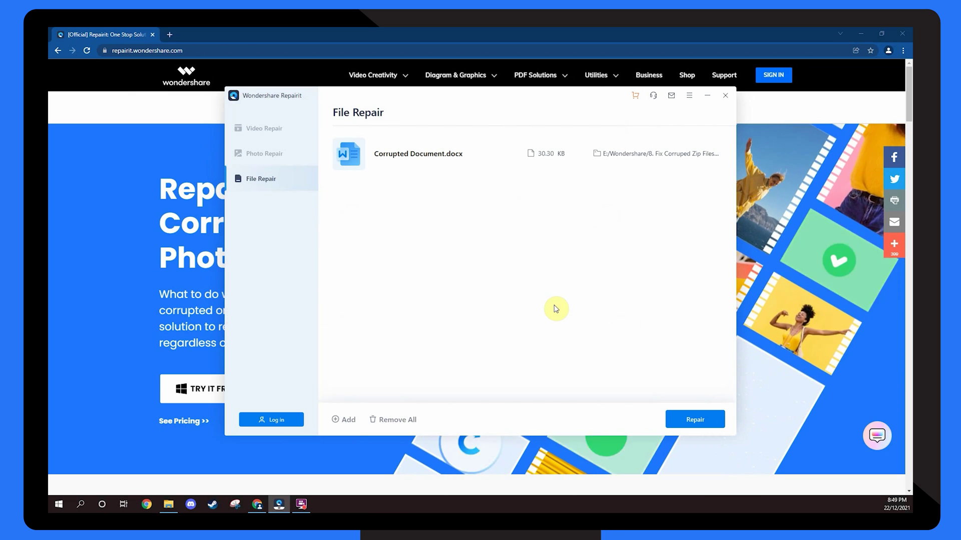
pyautogui.click(684, 418)
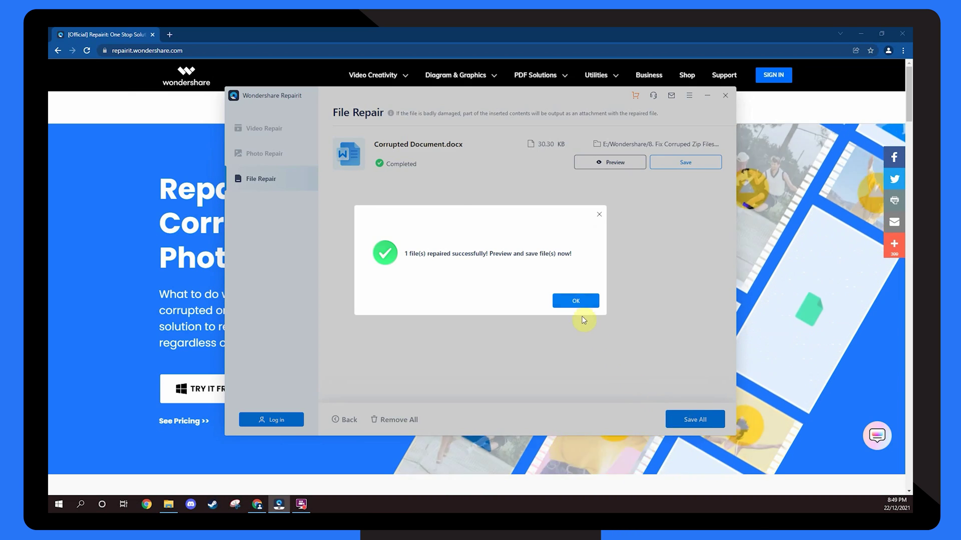
pyautogui.click(577, 303)
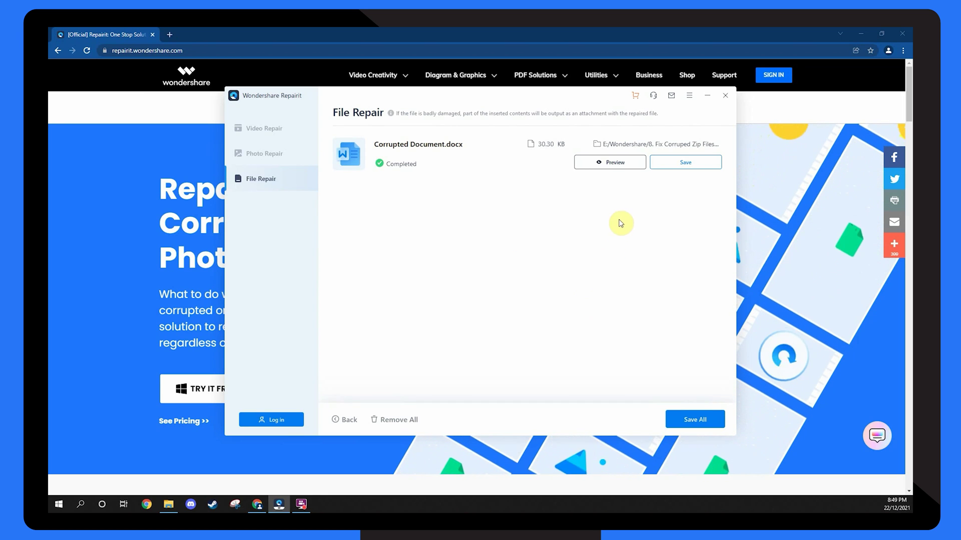